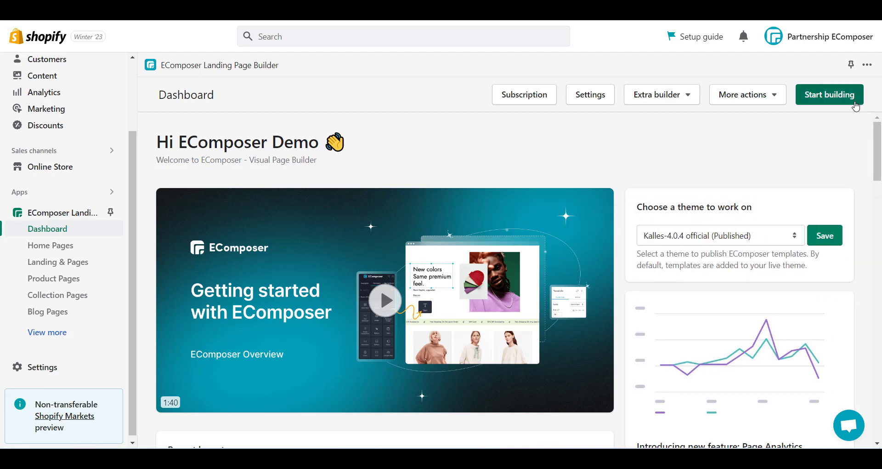
Scroll down the Furniture home page in the editor.
scroll(602, 166, "down", 5)
scroll(604, 166, "down", 3)
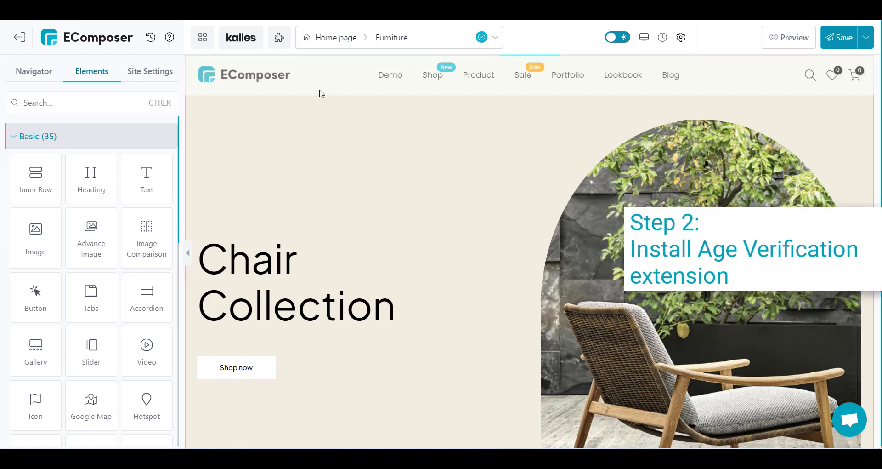
Search the extension library for 'age veri' and install the Age Verification extension.
left_click(278, 41)
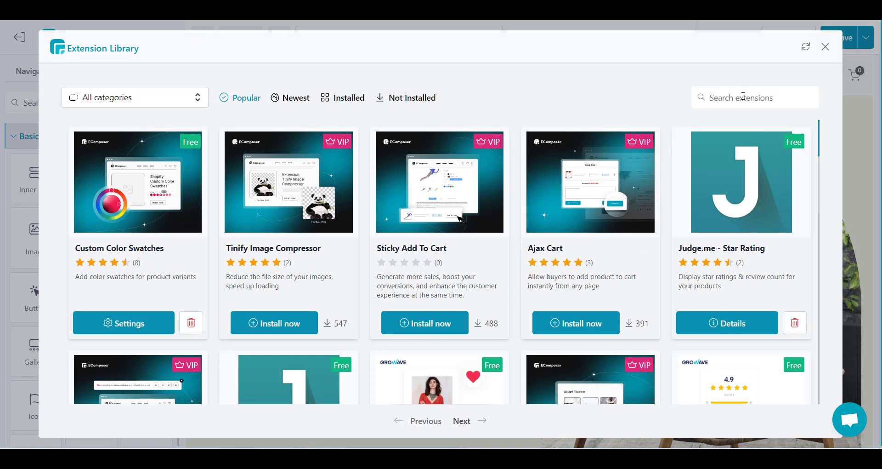
left_click(743, 96)
type("age veri")
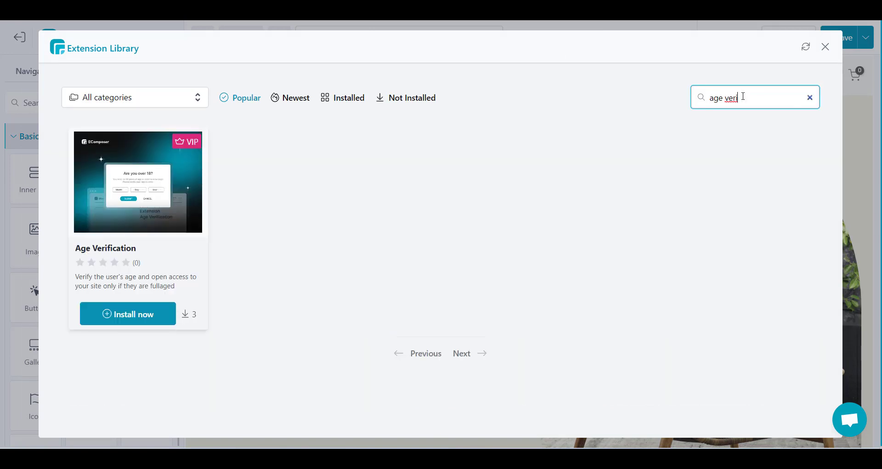
left_click(158, 313)
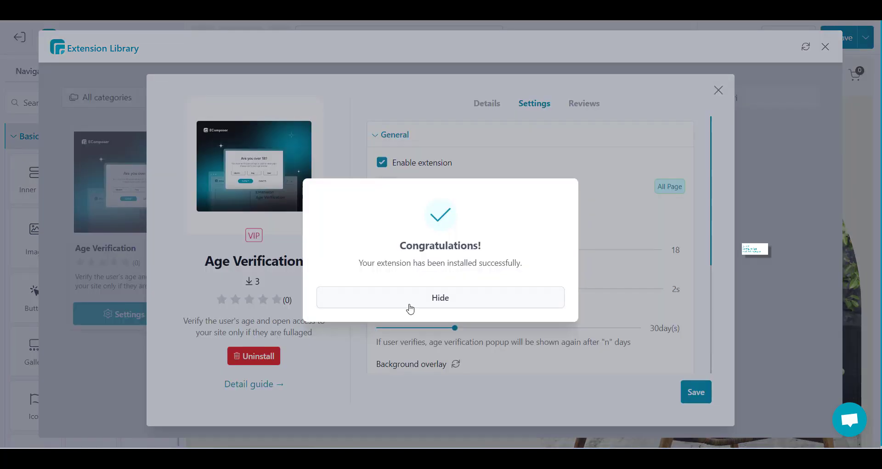
left_click(409, 304)
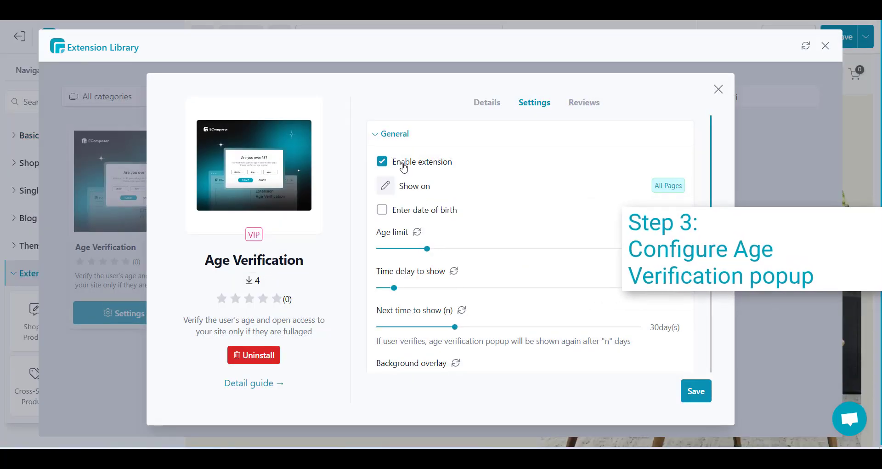
left_click(378, 141)
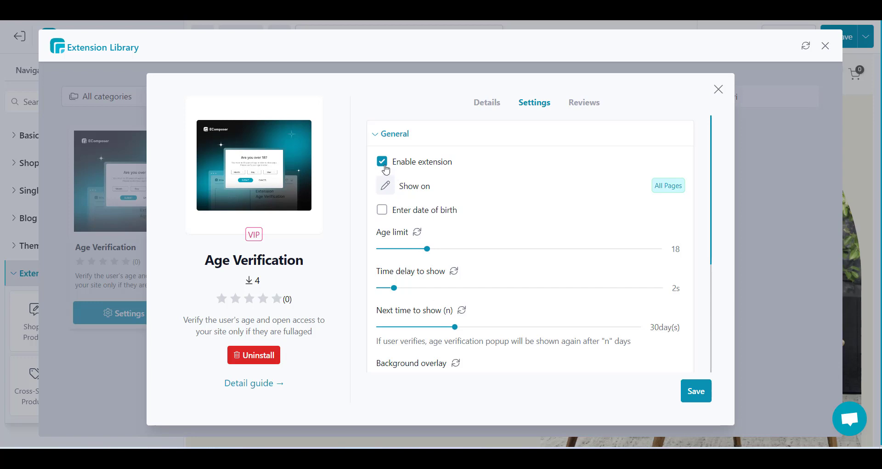
left_click(392, 193)
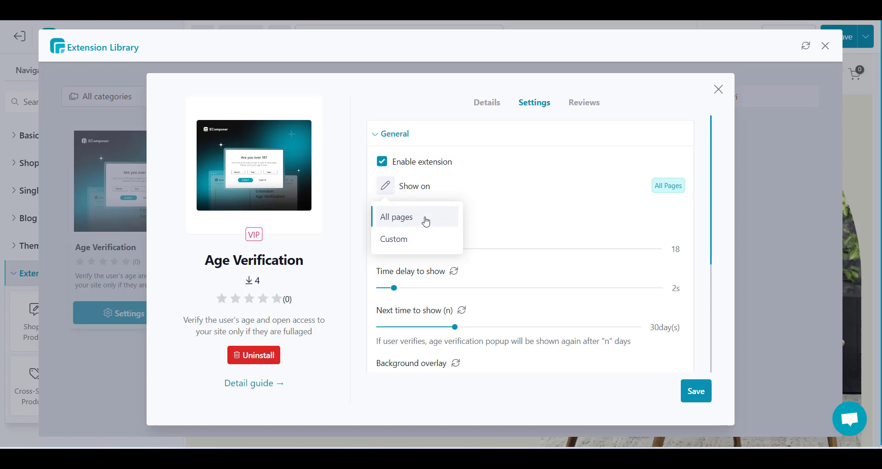
left_click(422, 240)
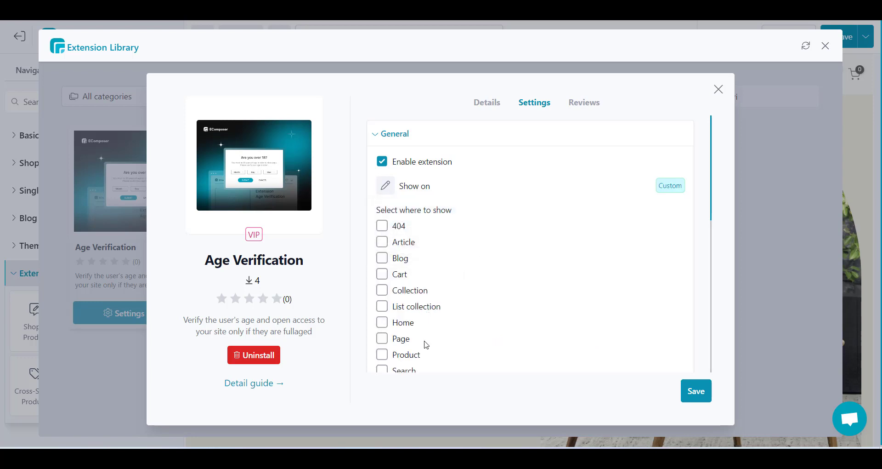
scroll(421, 322, "down", 1)
left_click(391, 189)
left_click(395, 211)
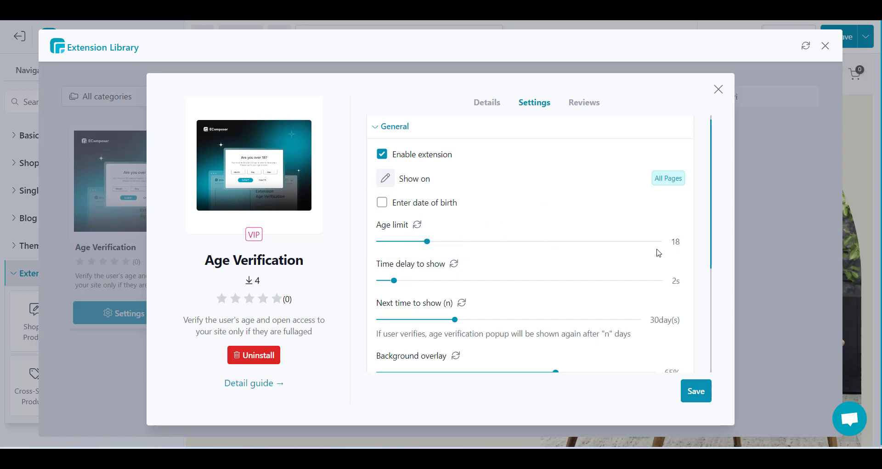
Change the Age Verification age limit value from 18 to 21.
left_click(675, 242)
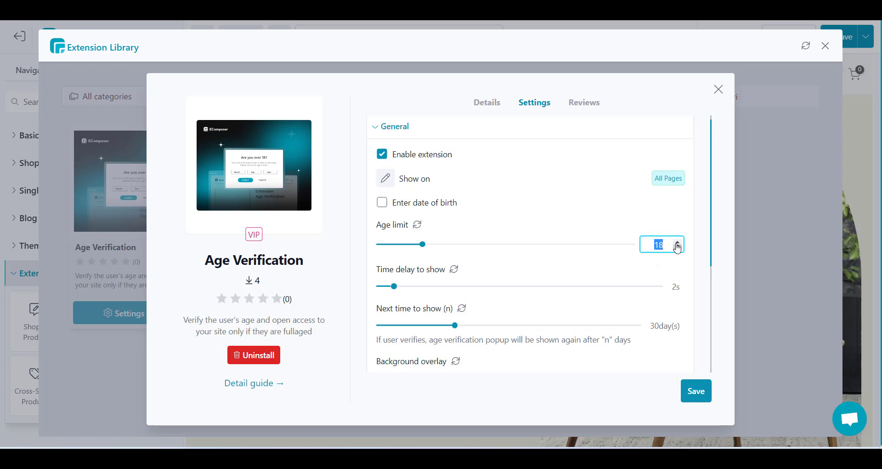
type("21")
left_click(559, 230)
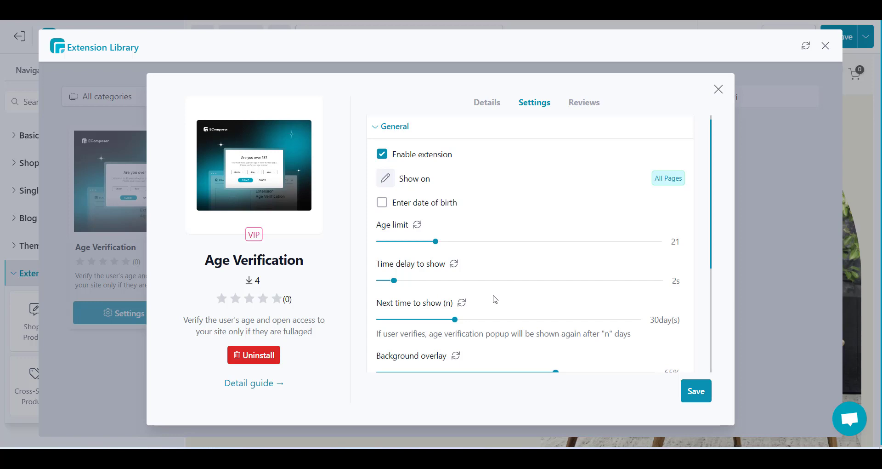
scroll(495, 299, "down", 3)
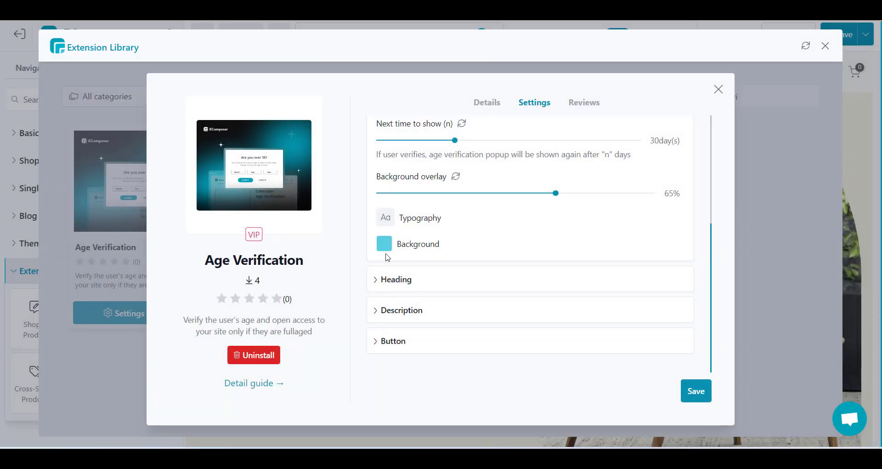
Switch the popup Background to Gradient with a teal first stop and a white end stop.
left_click(383, 250)
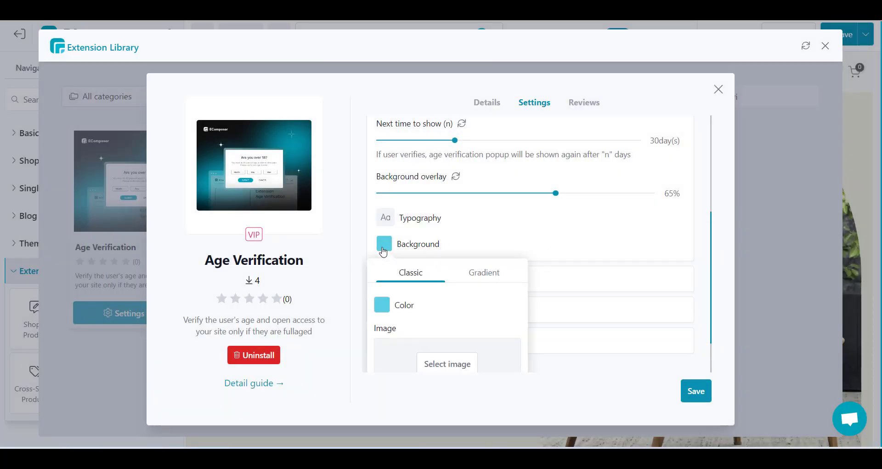
left_click(480, 276)
scroll(478, 300, "down", 2)
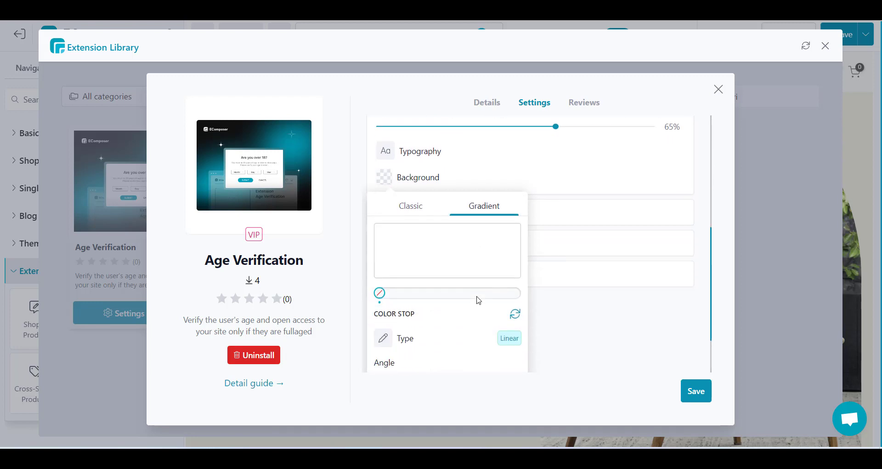
left_click(380, 291)
scroll(380, 294, "down", 2)
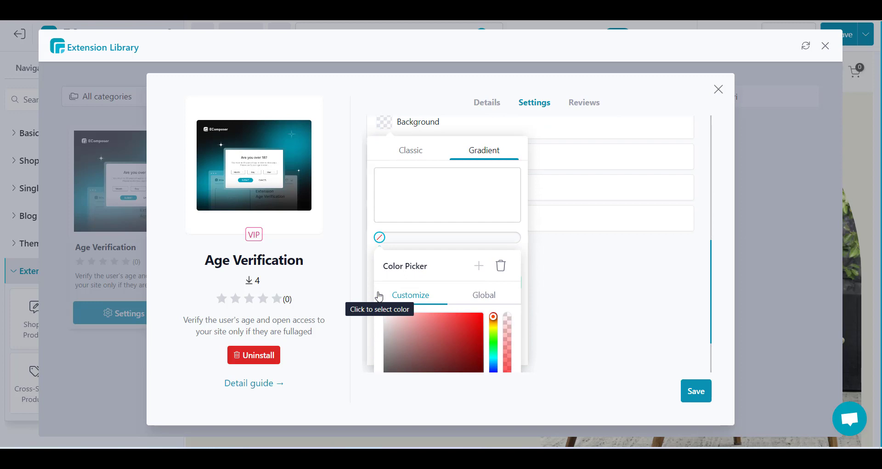
scroll(379, 282, "down", 1)
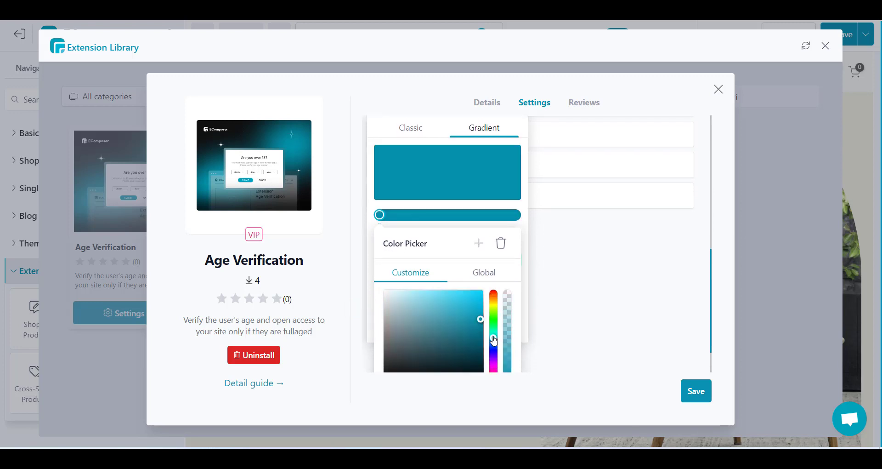
left_click(480, 318)
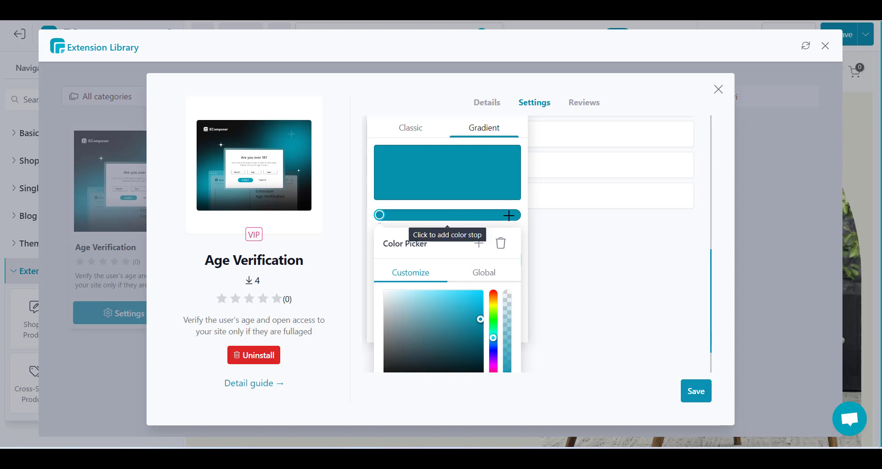
left_click(505, 215)
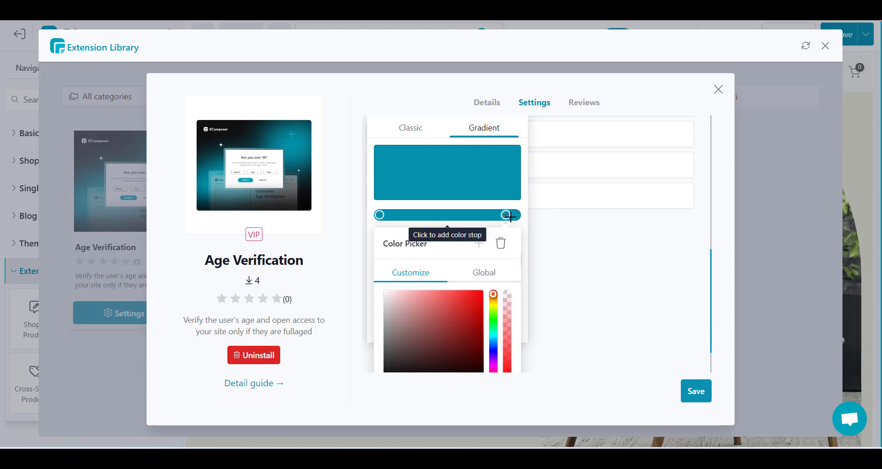
left_click(386, 298)
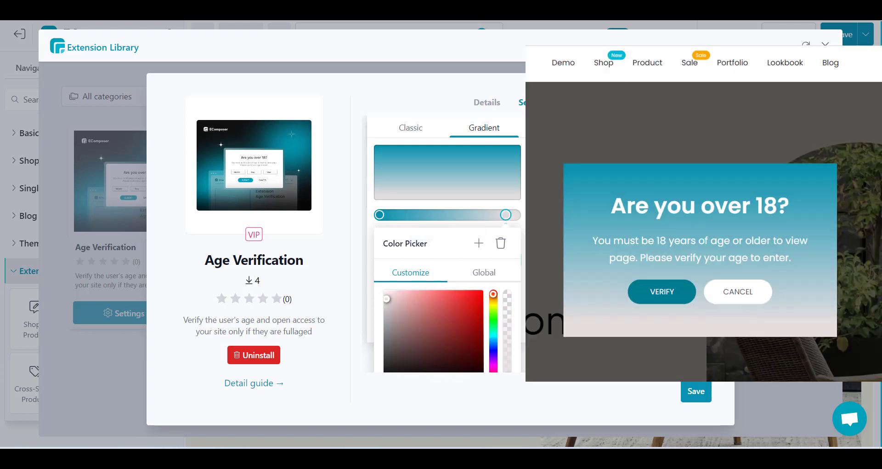
left_click(515, 240)
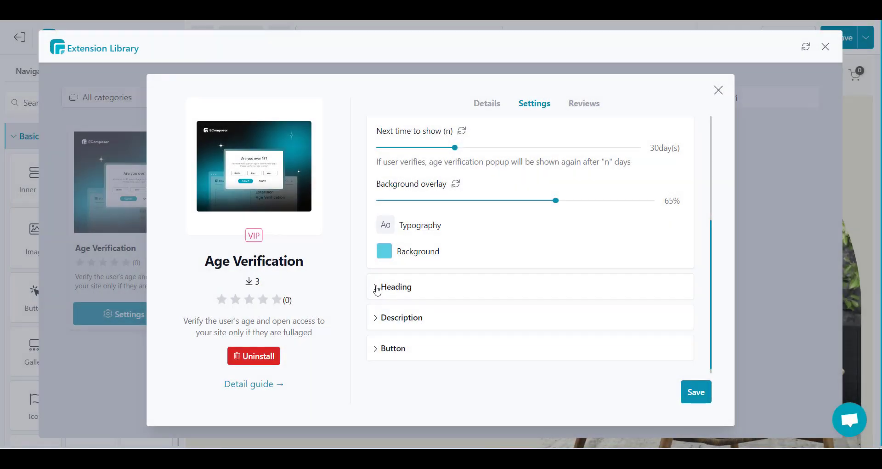
Change the heading to 'Are you over 21?' and the forbidden heading to 'Access denied'.
left_click(377, 287)
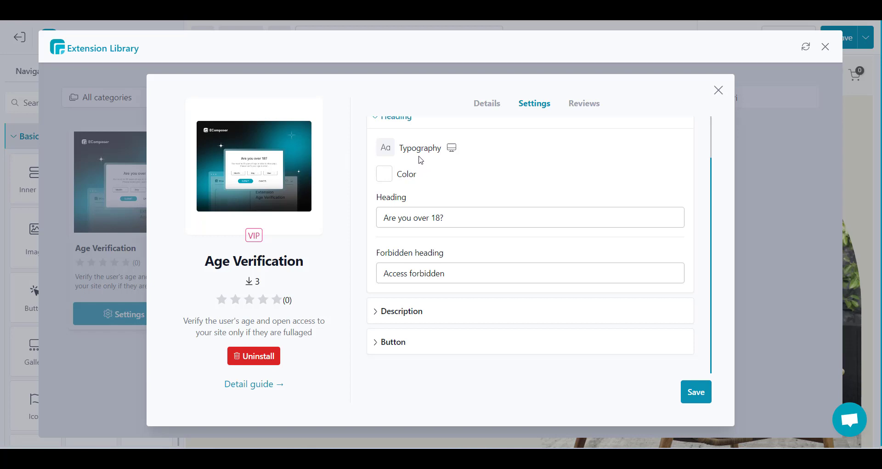
scroll(420, 157, "up", 1)
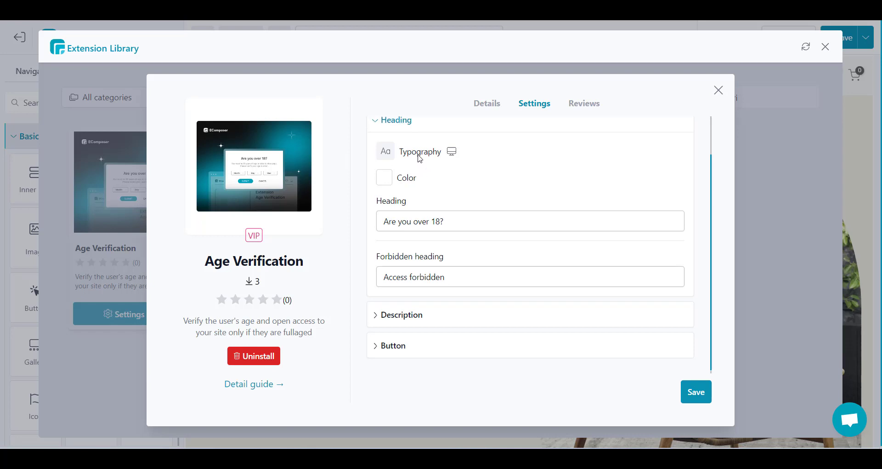
left_click(441, 224)
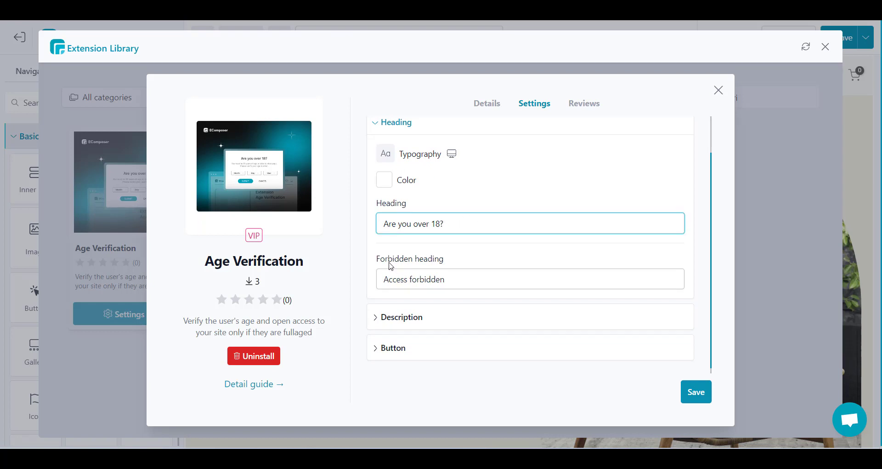
key("BackSpace")
key("BackSpace")
type("21")
left_click(467, 281)
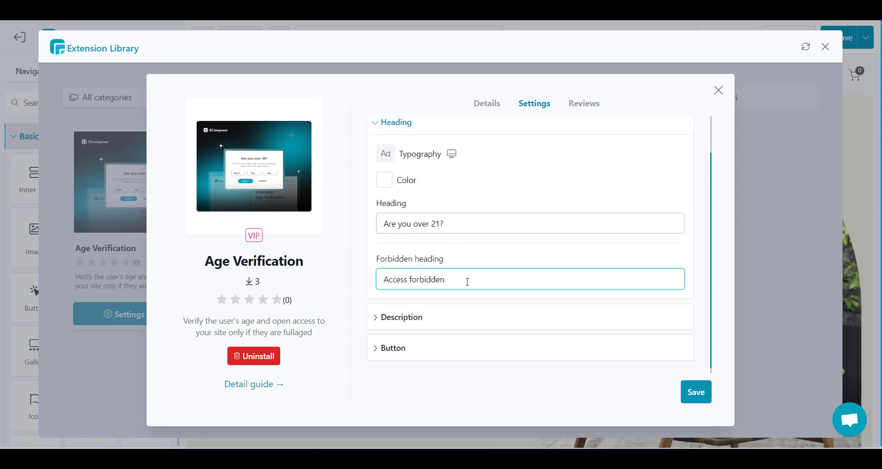
key("ctrl+a")
type("Access denied")
Change the description's required age from 18 to 21 years.
left_click(452, 326)
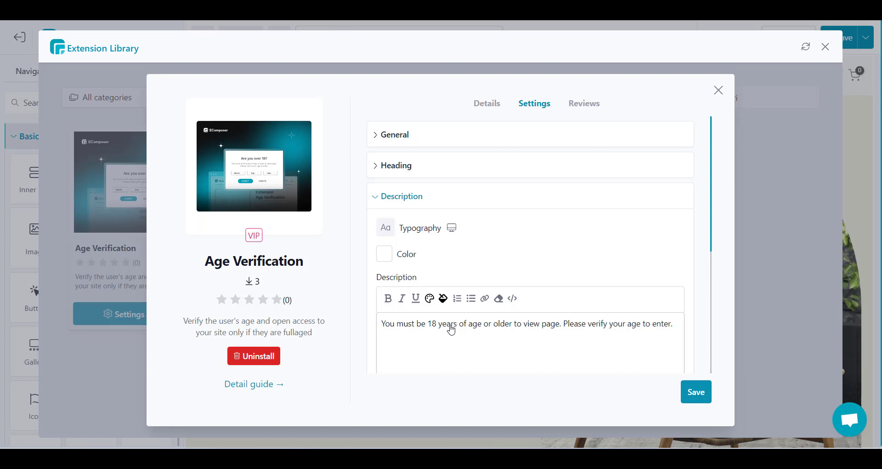
key("BackSpace")
key("BackSpace")
type("21")
scroll(461, 314, "down", 5)
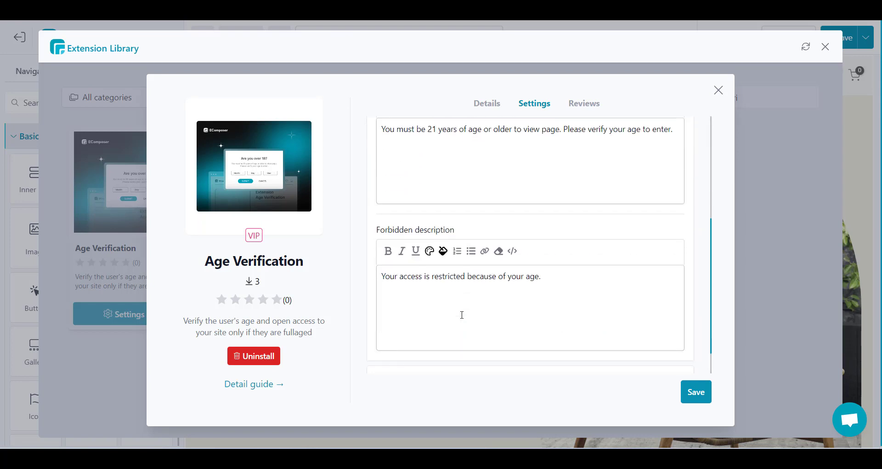
scroll(459, 299, "down", 1)
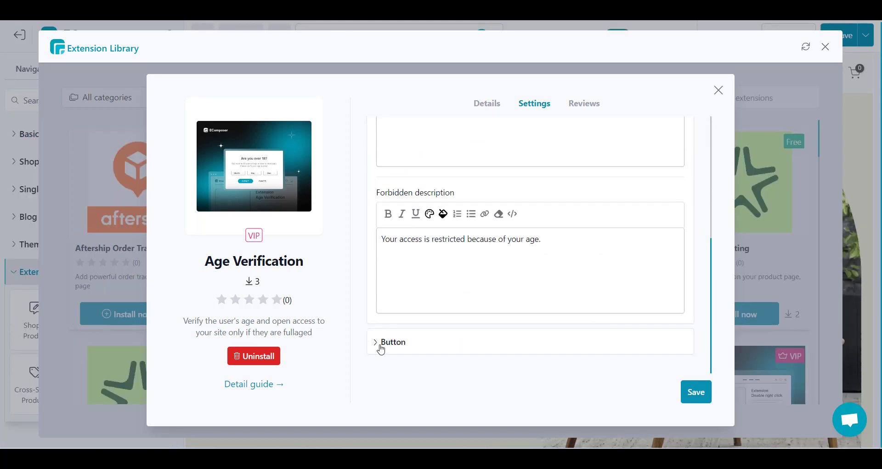
left_click(380, 349)
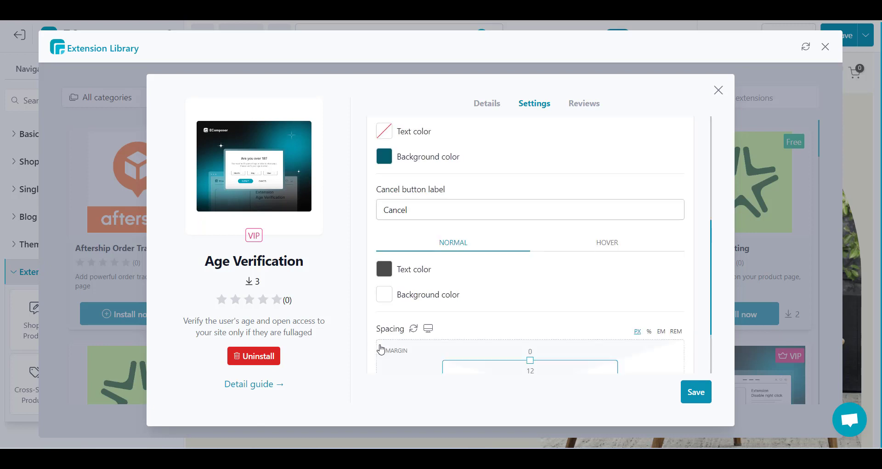
scroll(473, 265, "up", 3)
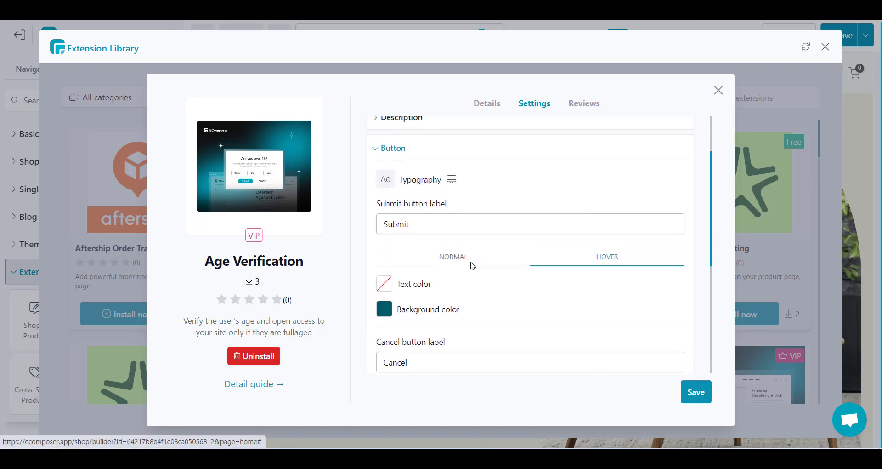
scroll(472, 265, "down", 1)
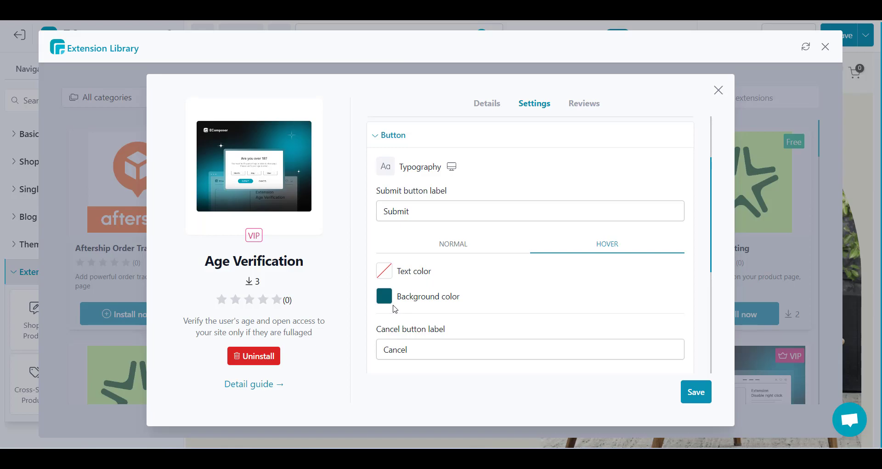
scroll(653, 305, "down", 4)
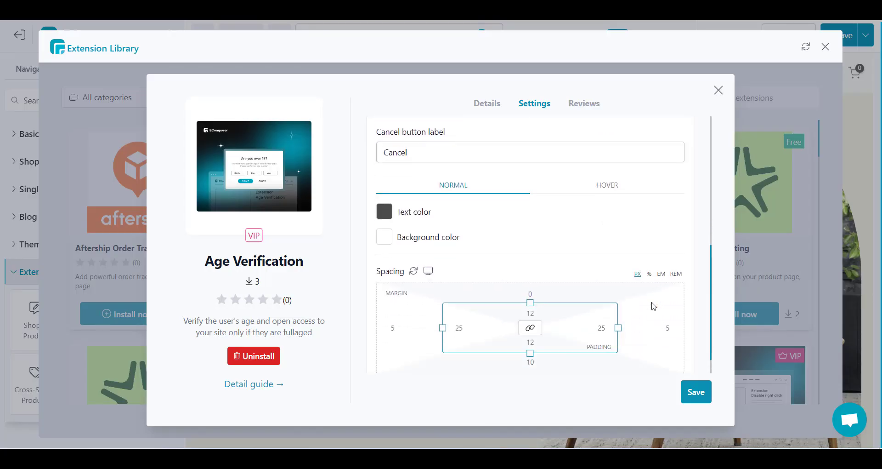
scroll(654, 306, "down", 1)
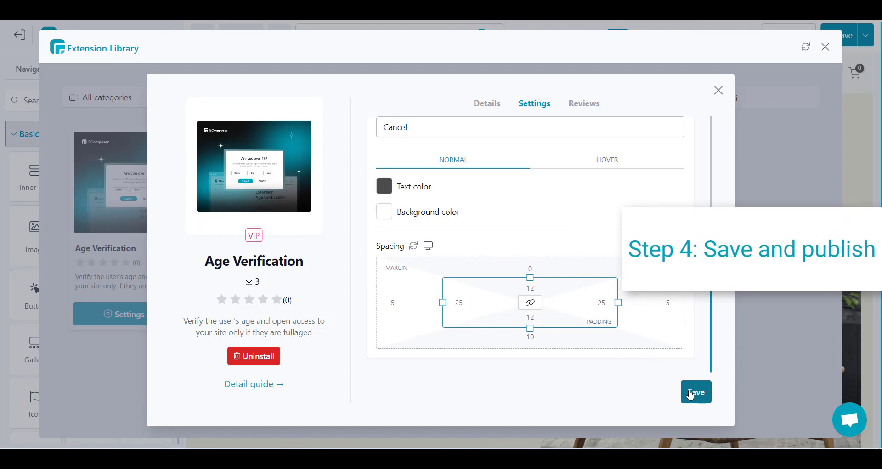
Save the Age Verification settings, then save and publish the page.
left_click(690, 394)
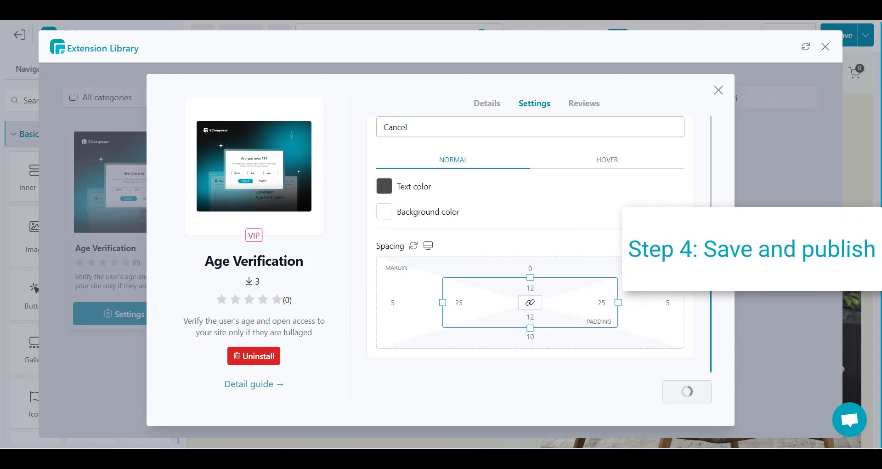
left_click(718, 90)
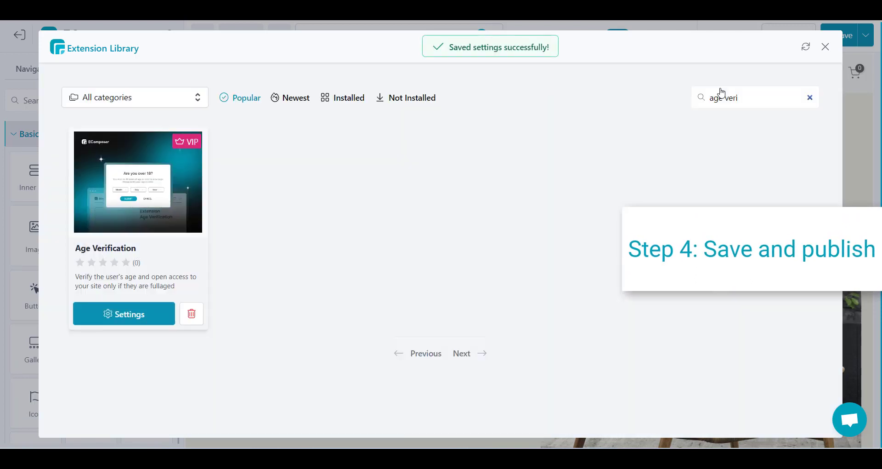
left_click(827, 51)
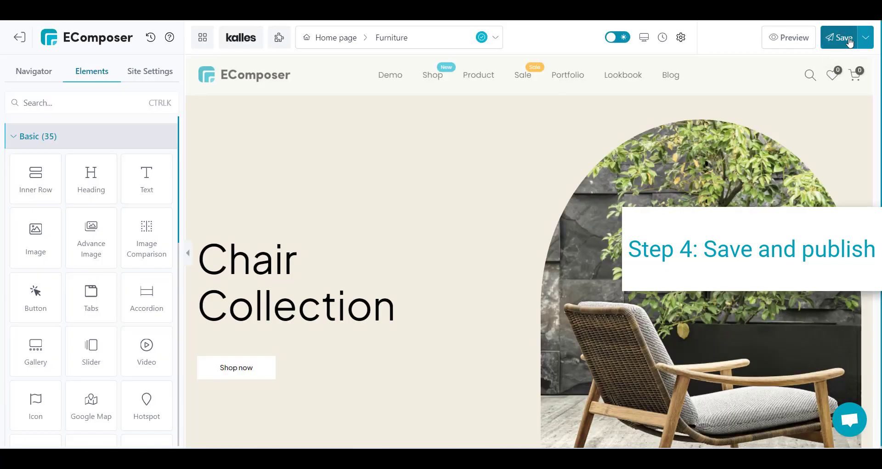
left_click(849, 41)
left_click(619, 369)
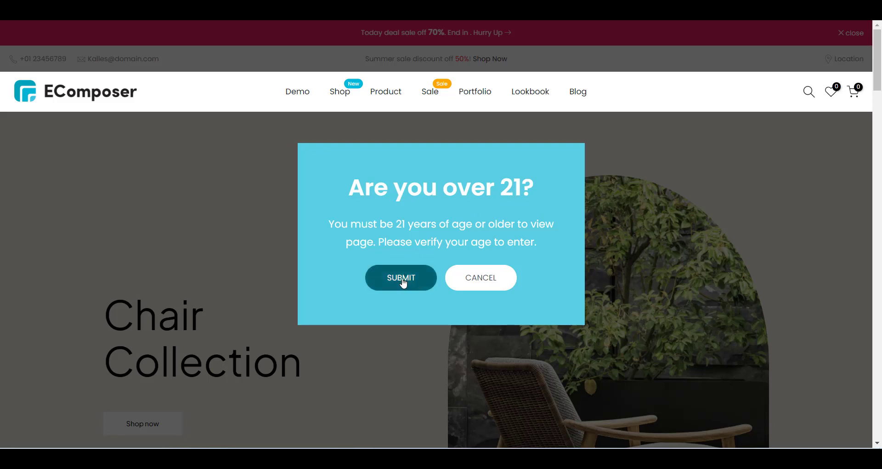
Cancel the popup to see Access denied, then reload and Submit to enter the store.
left_click(478, 285)
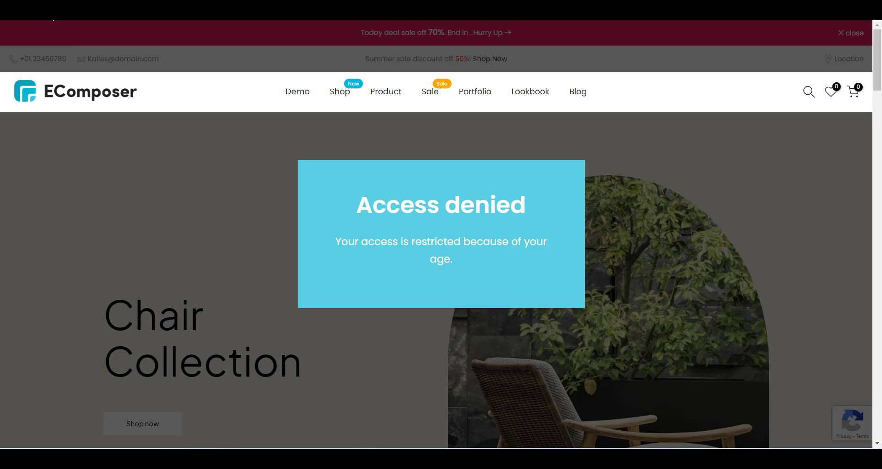
key("F5")
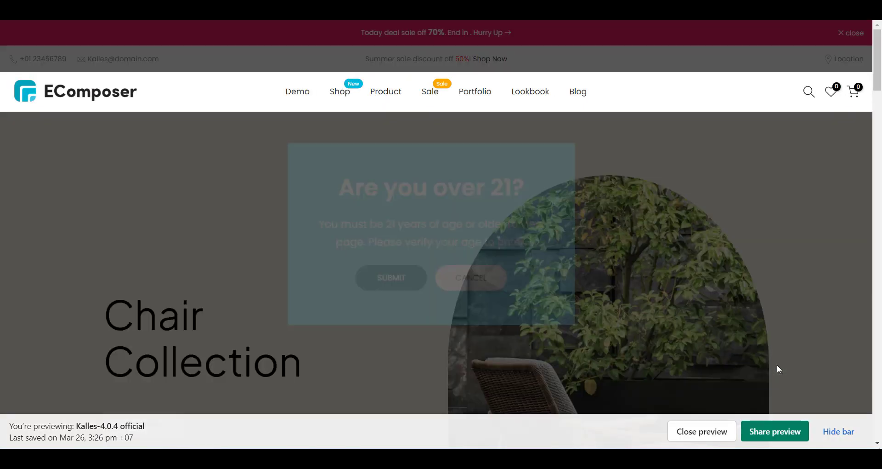
left_click(831, 432)
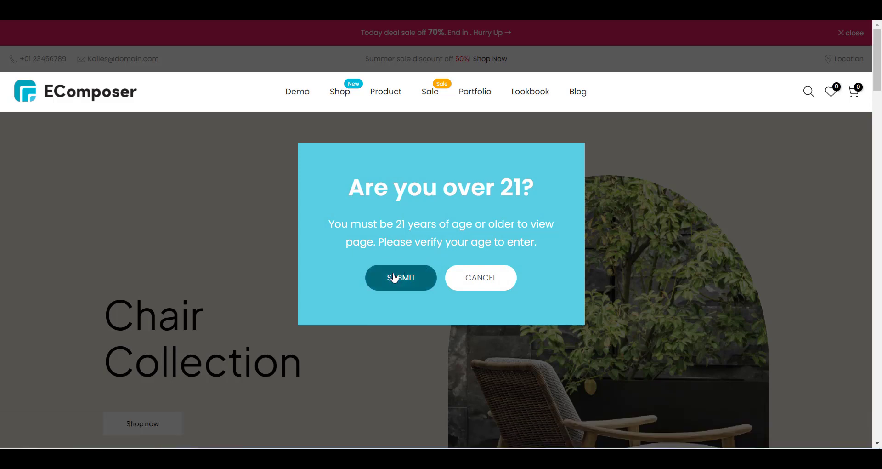
left_click(380, 279)
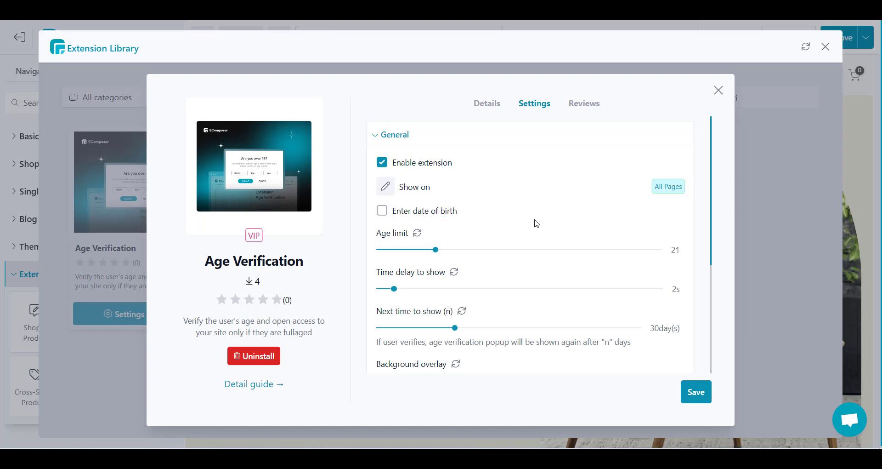
Enable the date-of-birth field with type Day, Month & Year and save the settings.
left_click(382, 213)
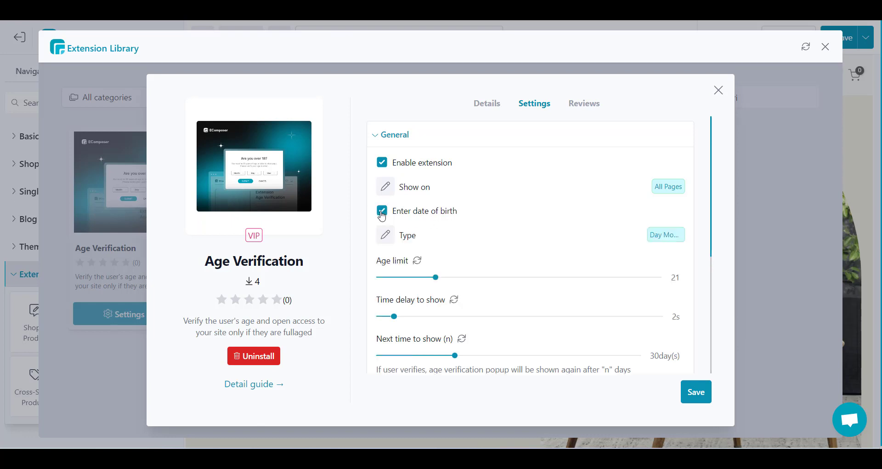
left_click(388, 243)
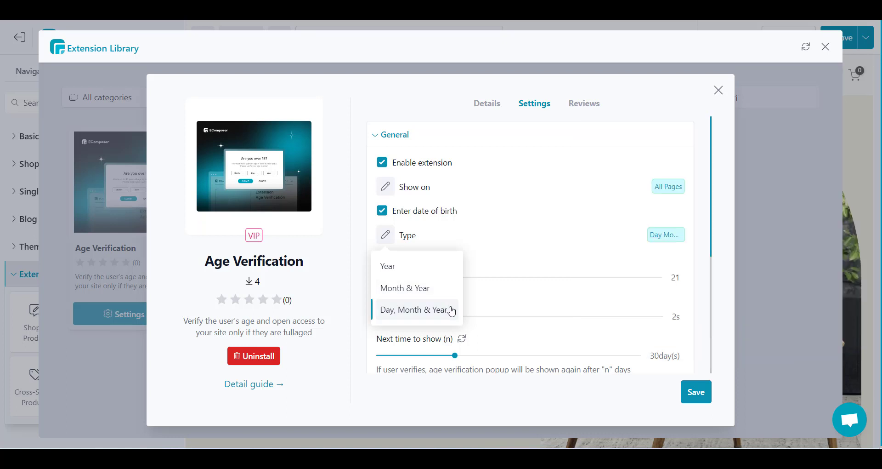
left_click(451, 311)
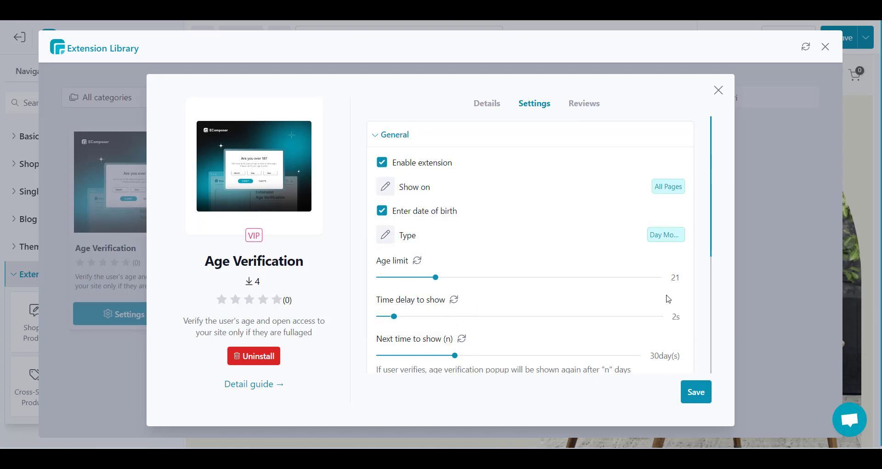
left_click(702, 397)
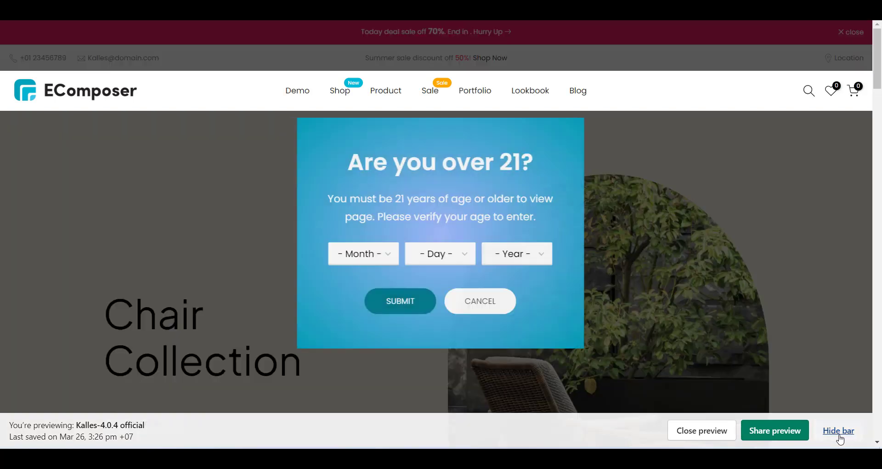
Submit a December 17, 2003 birth date in the live popup to get Access forbidden.
left_click(837, 432)
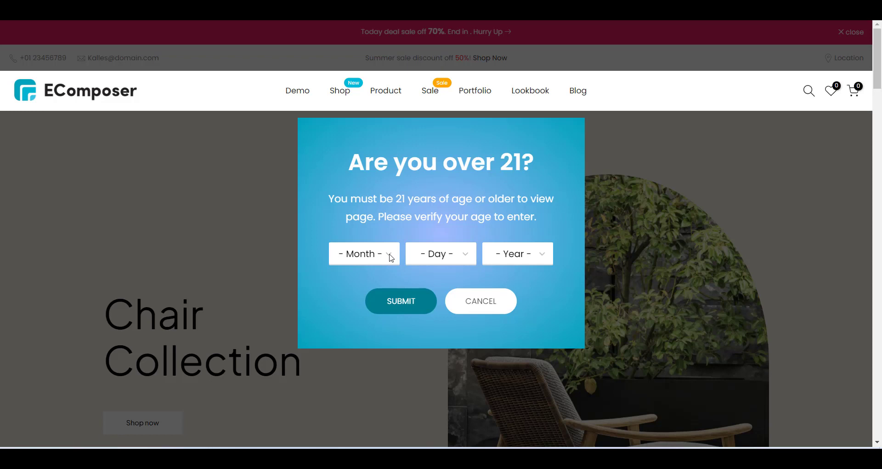
left_click(391, 258)
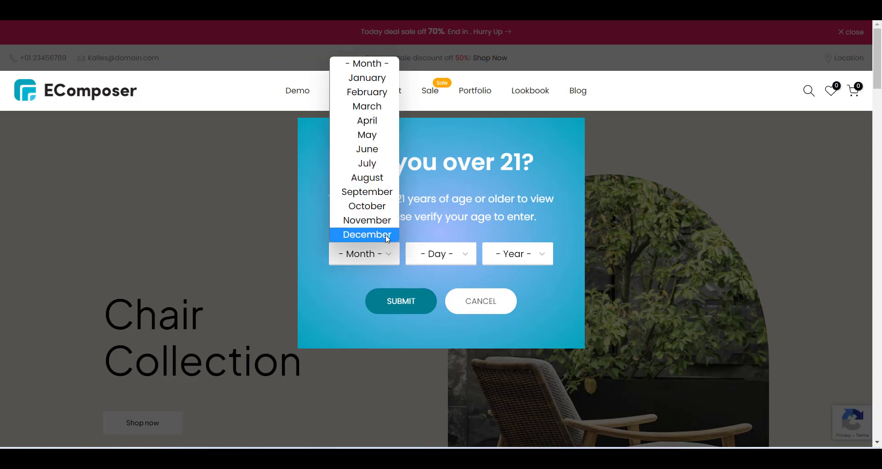
left_click(388, 235)
left_click(445, 259)
scroll(459, 221, "down", 2)
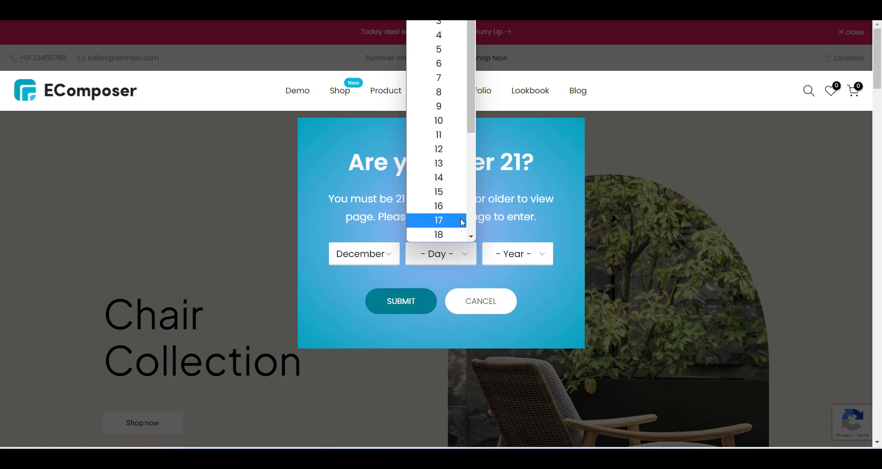
left_click(462, 222)
left_click(527, 253)
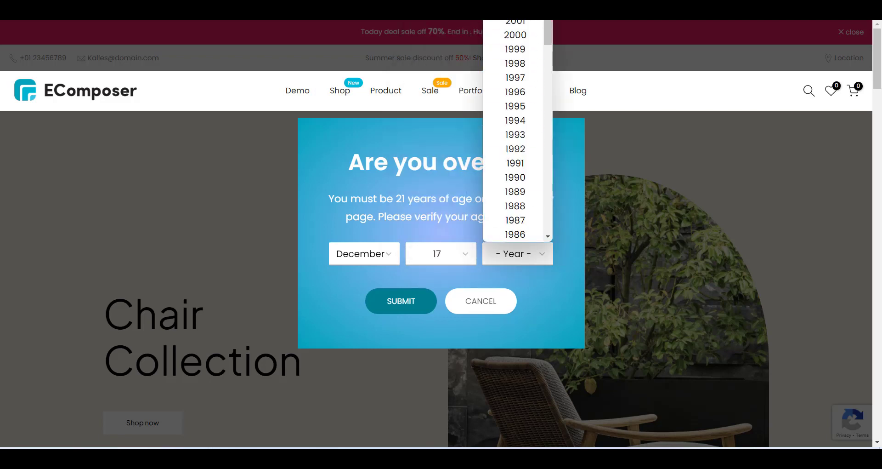
scroll(514, 138, "up", 3)
left_click(515, 99)
left_click(406, 299)
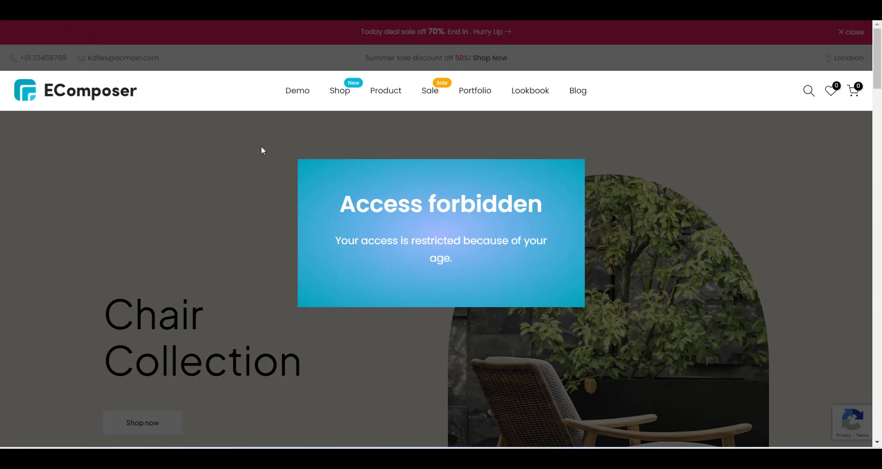
Reload the storefront and submit a September 15, 1995 birth date to enter.
key("F5")
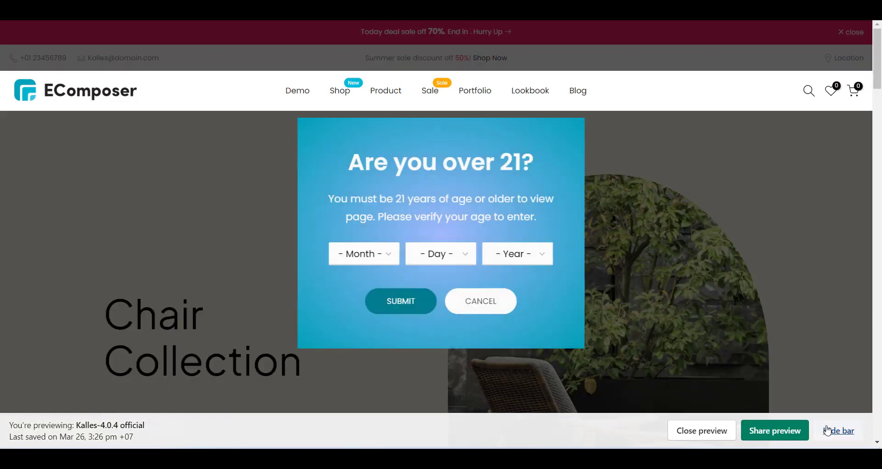
left_click(825, 430)
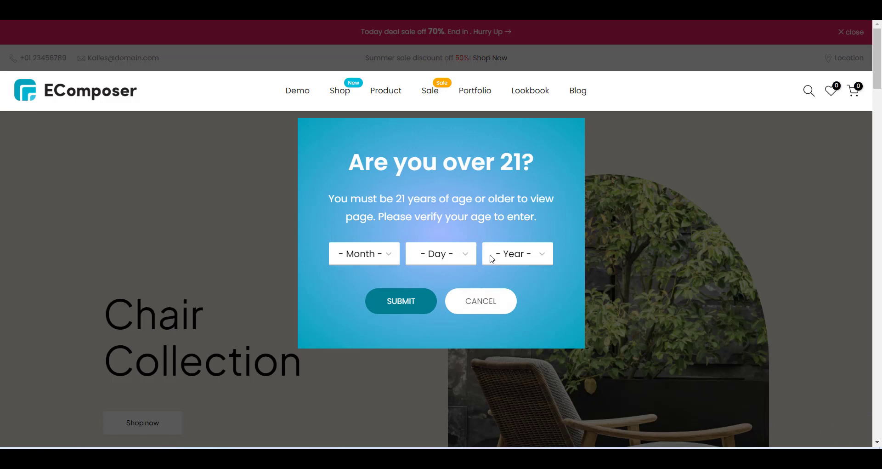
left_click(394, 256)
left_click(375, 197)
left_click(451, 266)
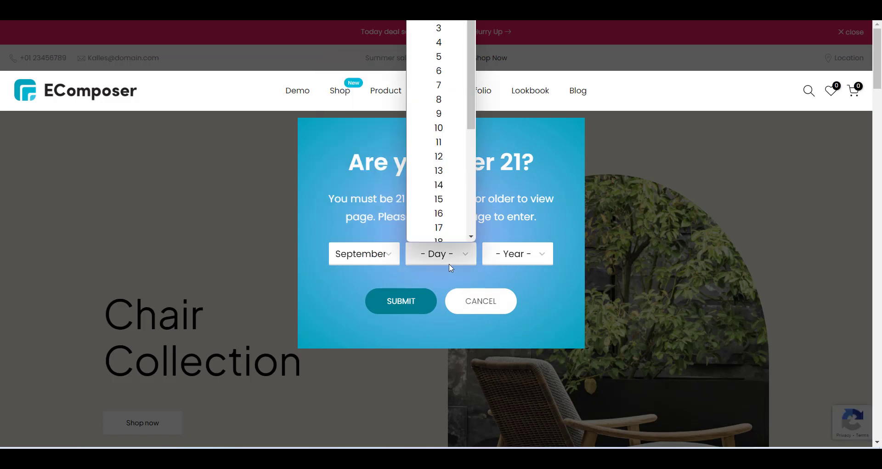
left_click(440, 192)
left_click(534, 254)
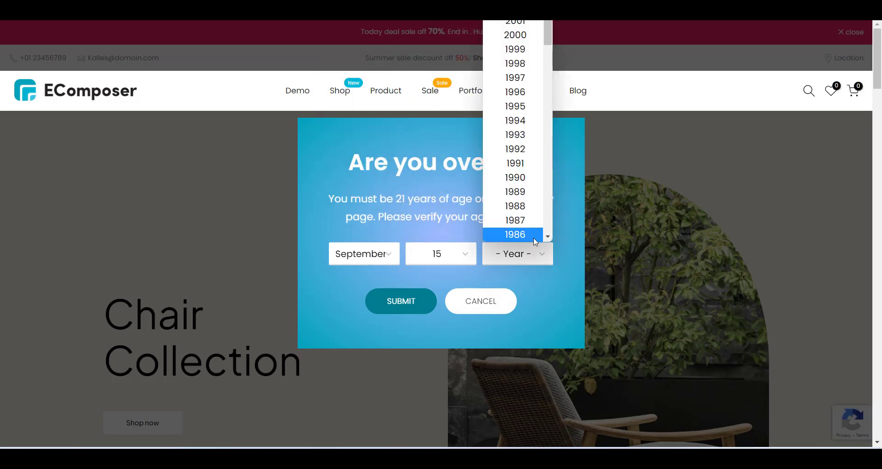
left_click(532, 107)
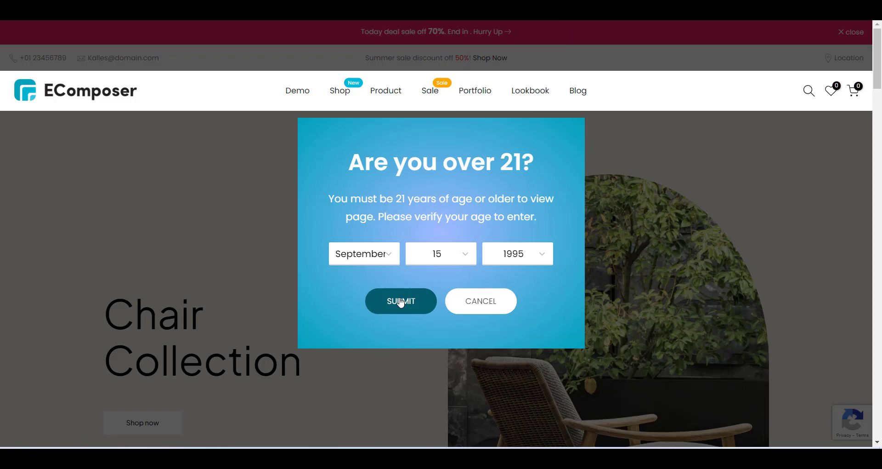
left_click(401, 302)
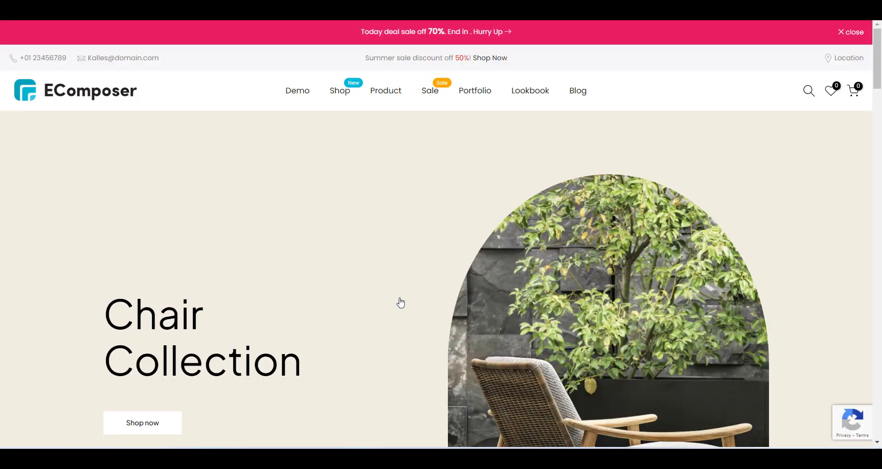